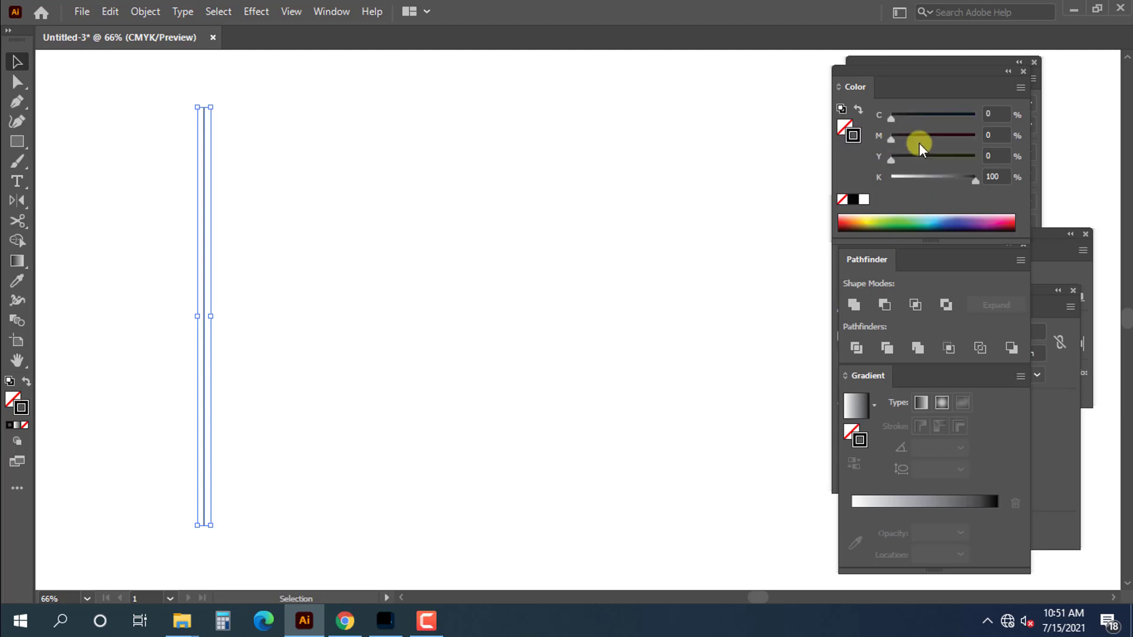
- Set the vertical line's stroke colour to C 0, M 100, Y 100, K 0
left_click_drag(949, 176, 858, 181)
left_click_drag(915, 143, 1004, 139)
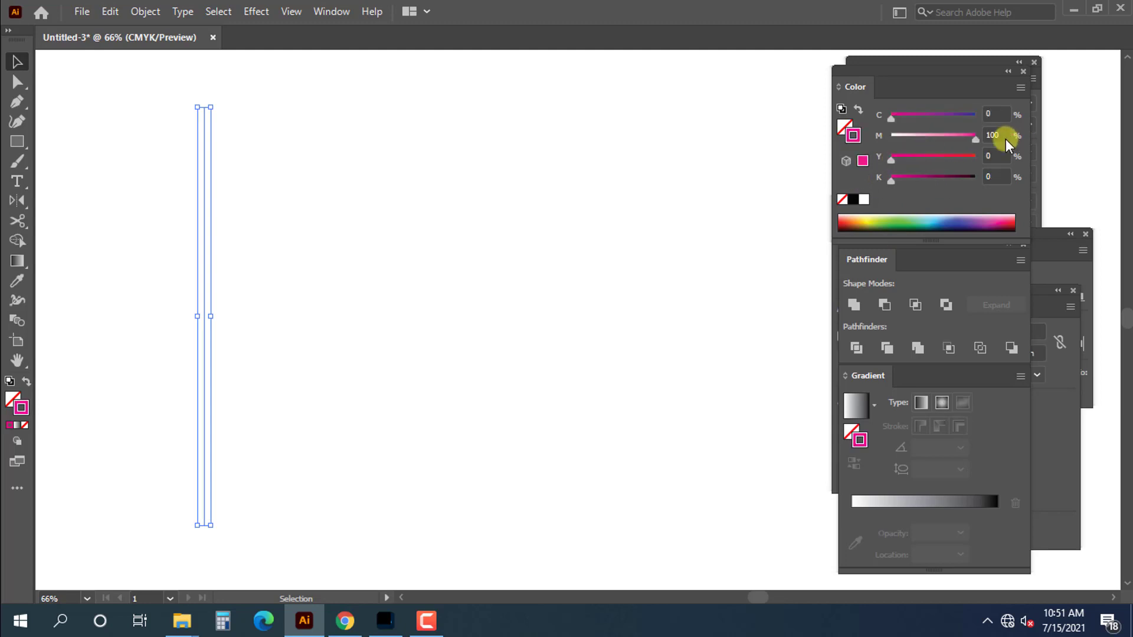
left_click_drag(926, 157, 977, 157)
left_click(281, 305)
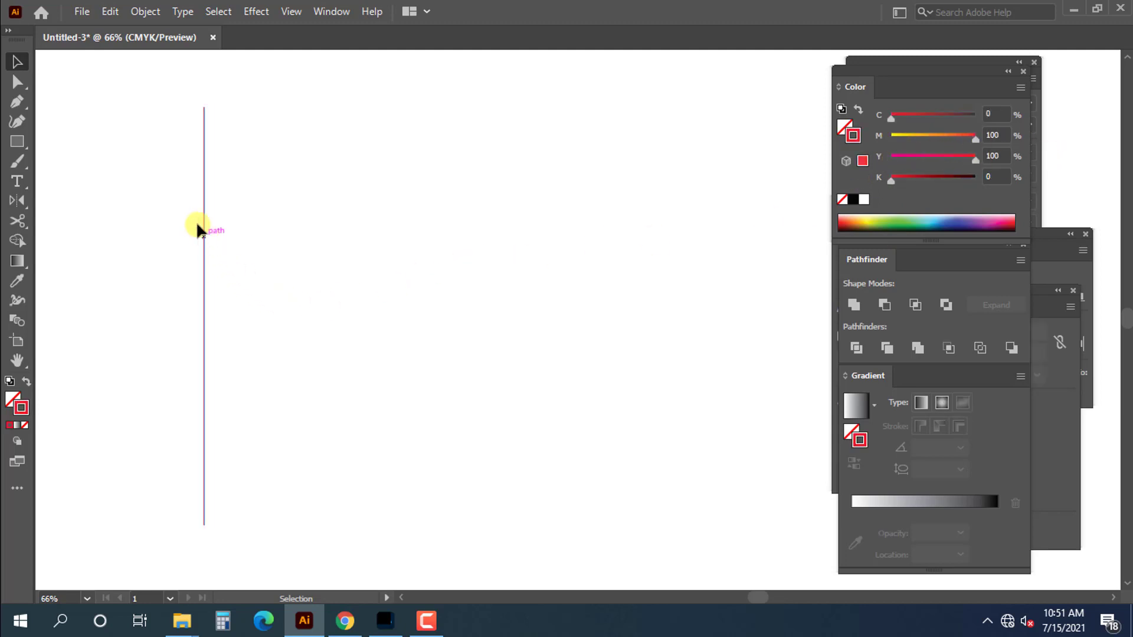
- Duplicate the vertical line a short distance to its right
left_click_drag(181, 177, 231, 301)
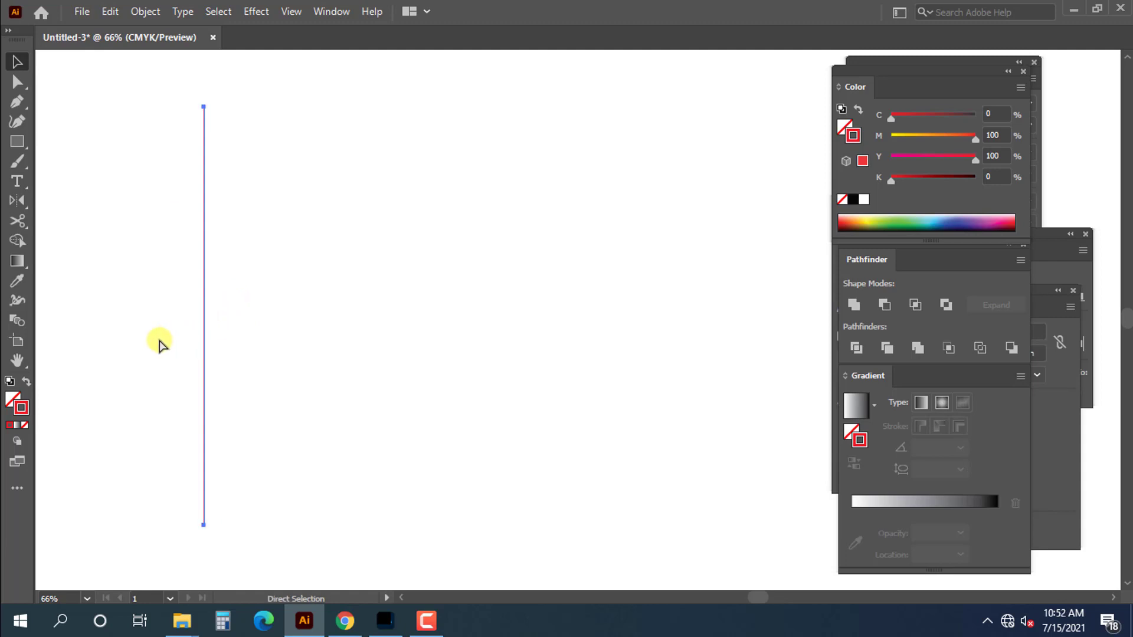
left_click(152, 334, "ctrl")
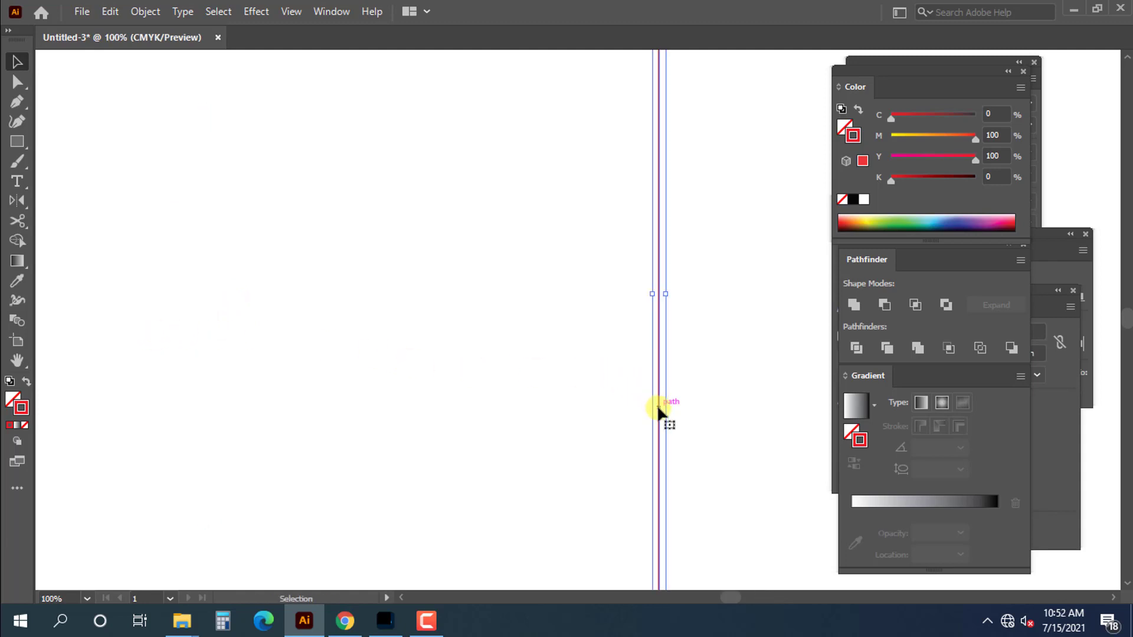
left_click_drag(657, 404, 158, 401)
key("ctrl+minus")
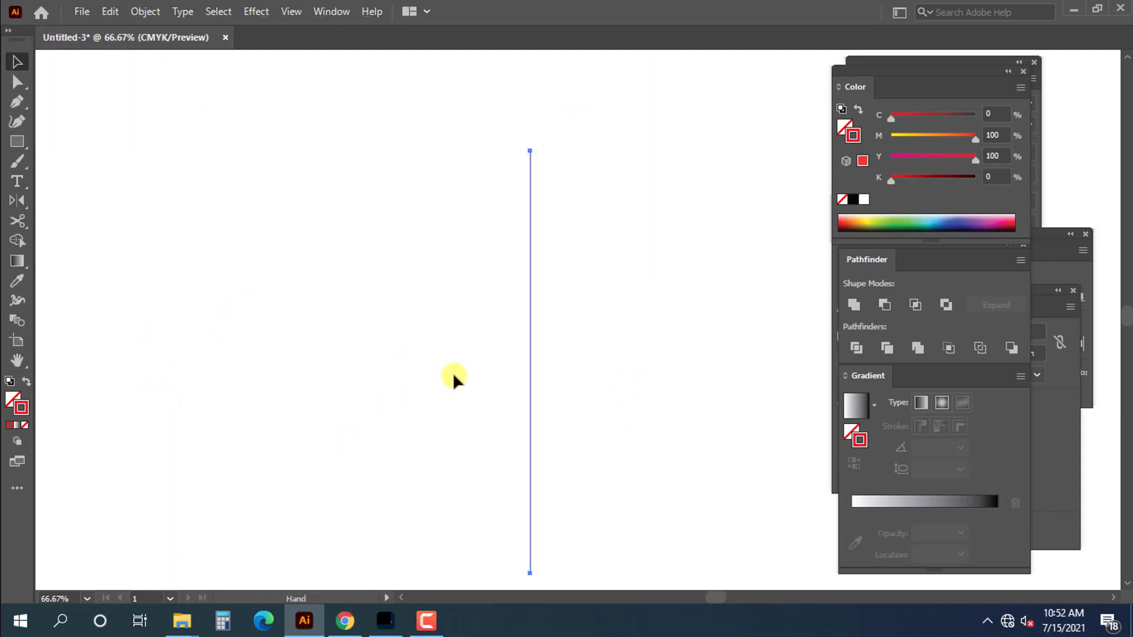
left_click_drag(526, 352, 211, 343)
left_click(258, 349)
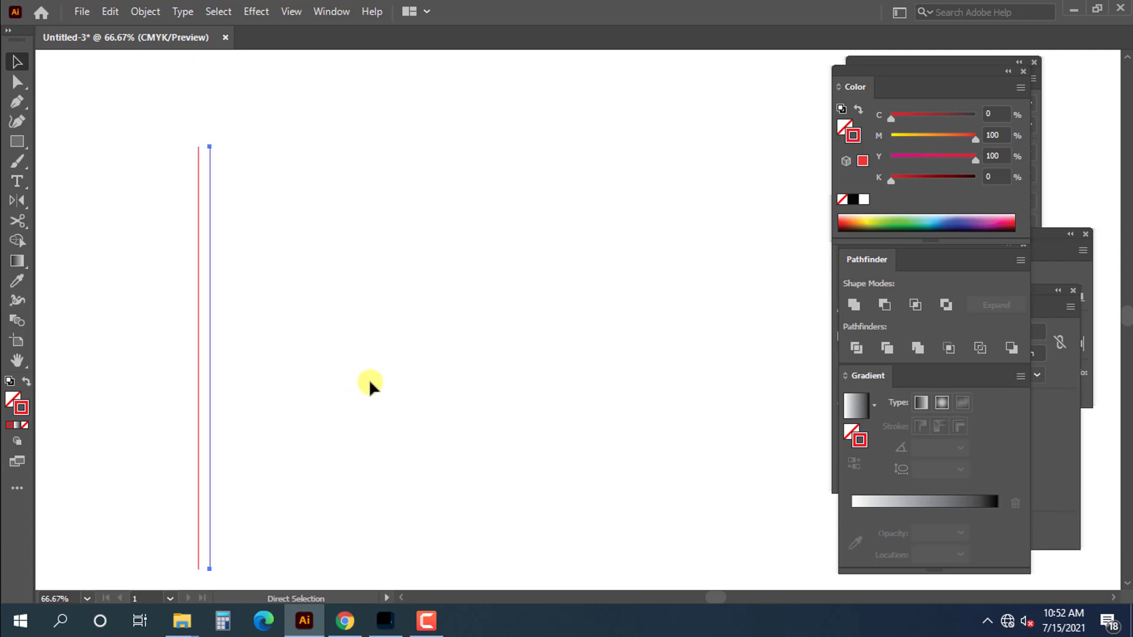
- Repeat the duplication 15 times to build a row of evenly spaced vertical lines
key("ctrl+d")
key("ctrl+d")
key("ctrl+d")
key("ctrl+d")
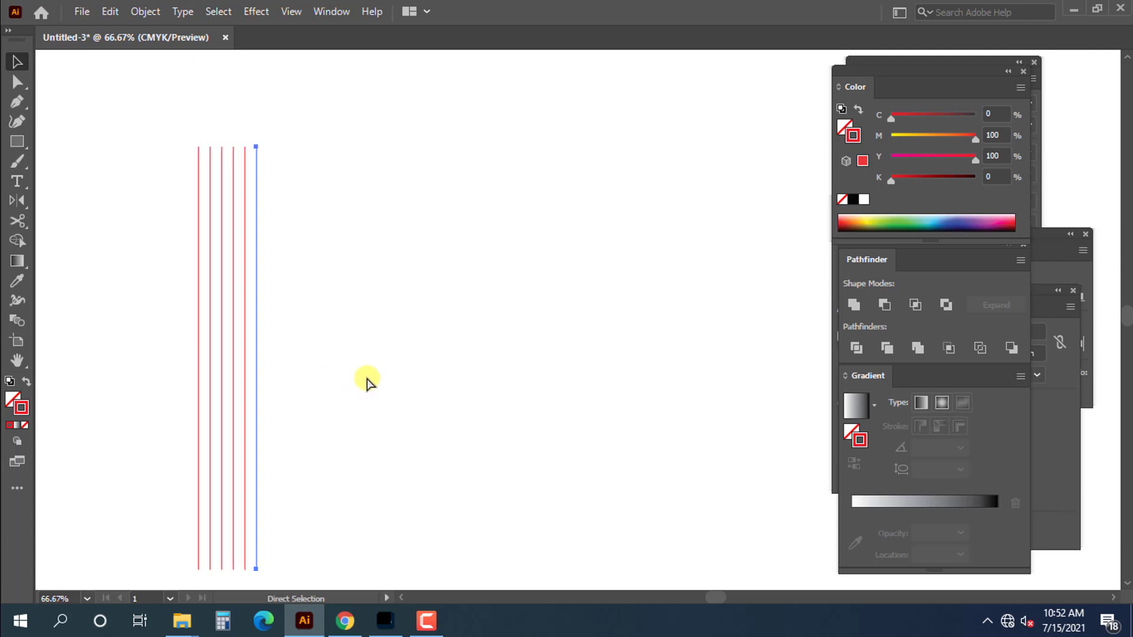
key("ctrl+d")
key("ctrl+d")
key("ctrl+d")
key("ctrl+d")
key("ctrl+d")
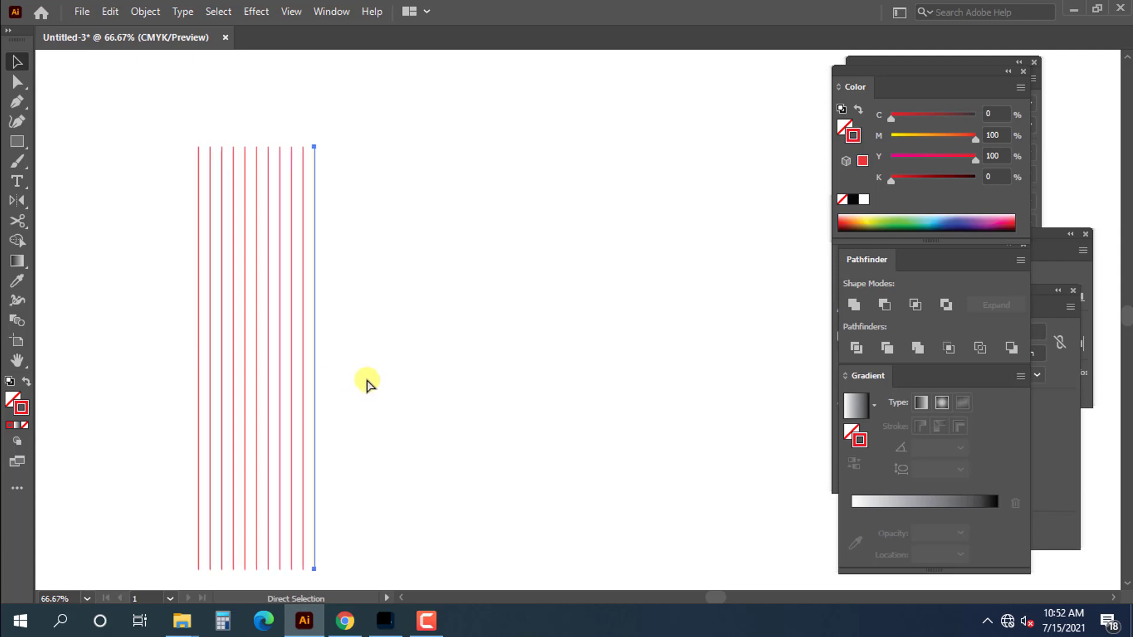
key("ctrl+d")
key("ctrl+d")
key("ctrl+d")
key("ctrl+d")
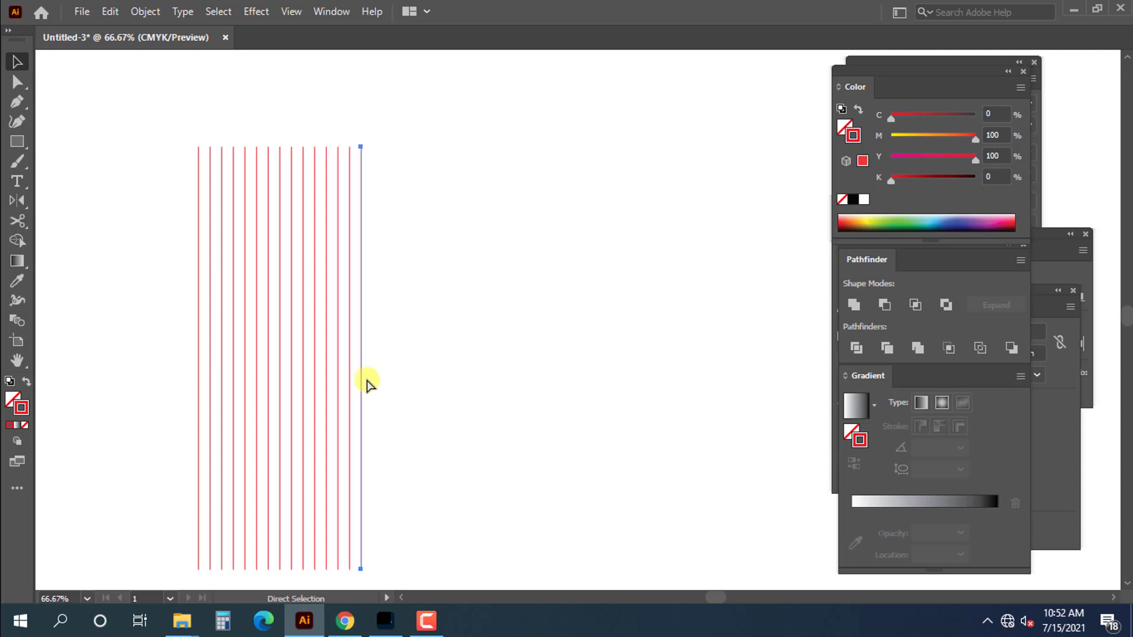
key("ctrl+d")
key("ctrl+d")
- Group all the vertical lines and move them slightly up and to the right
key("v")
left_click_drag(131, 278, 497, 439)
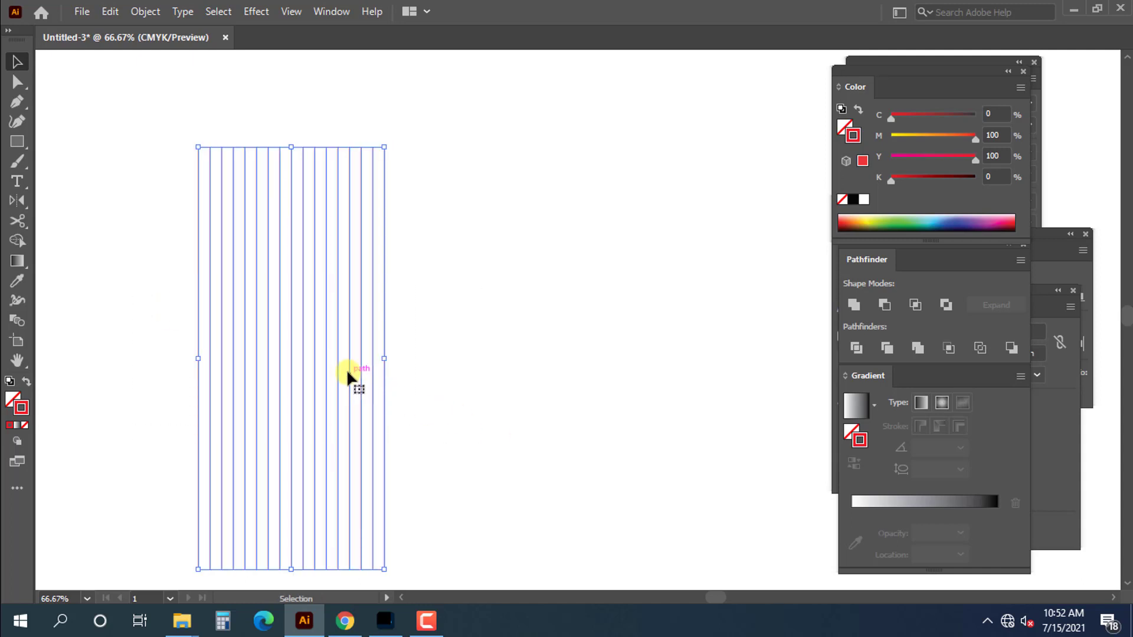
right_click(326, 253)
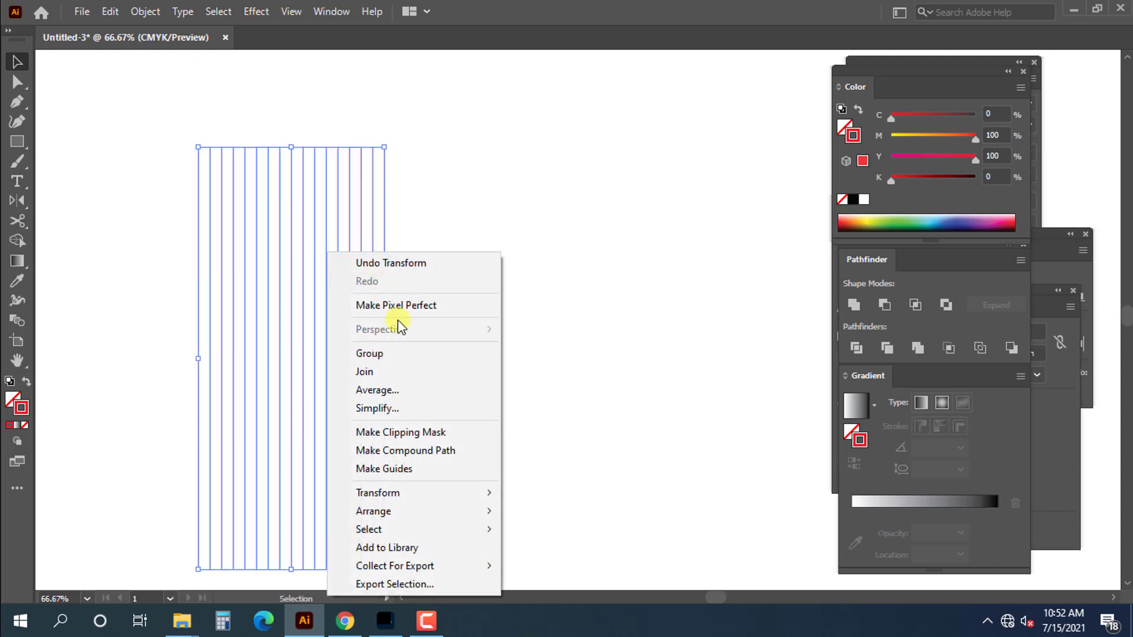
left_click(378, 353)
left_click_drag(327, 321, 385, 278)
left_click(490, 308)
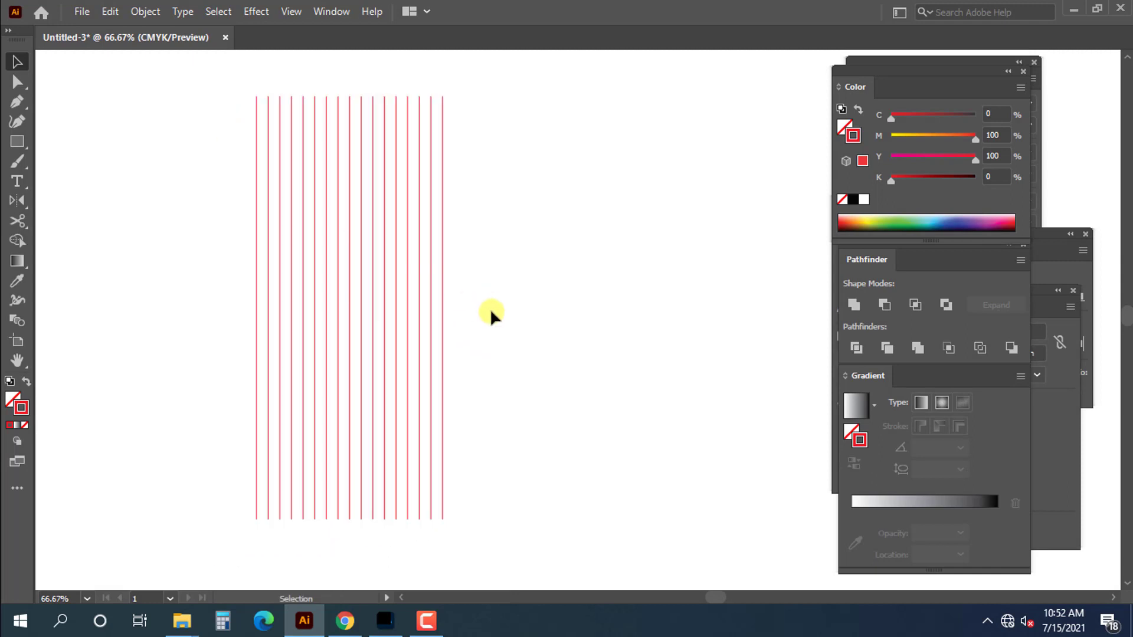
- Add an enlarged text label reading "16 line" below the vertical lines
scroll(512, 389, "down", 1)
key("t")
left_click(323, 525)
key("Escape")
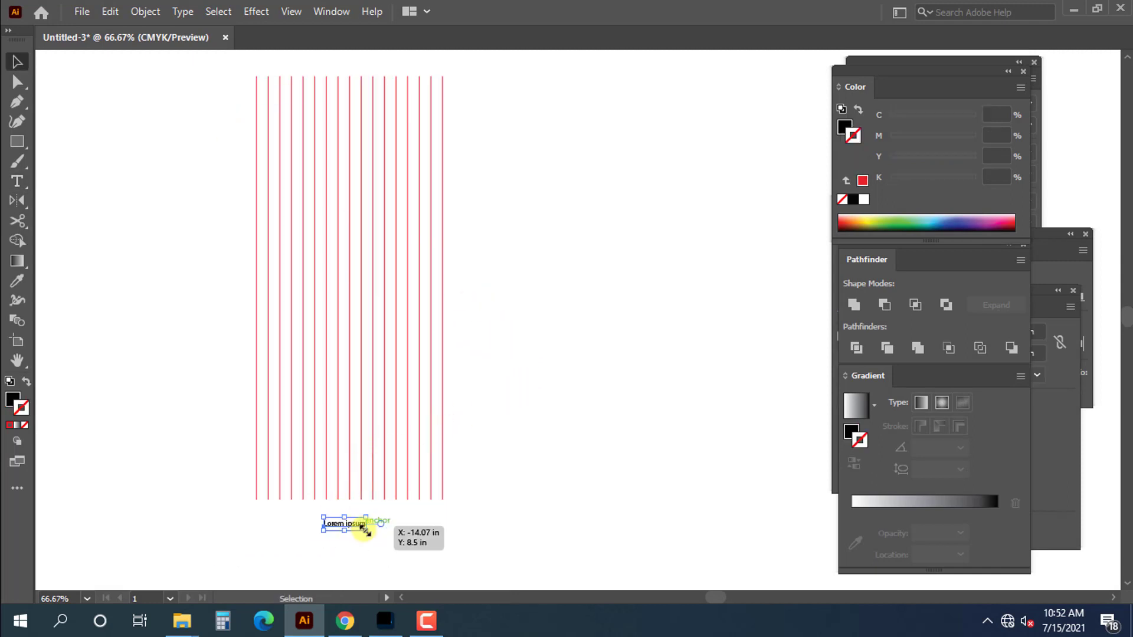
left_click_drag(366, 527, 354, 524)
double_click(354, 524)
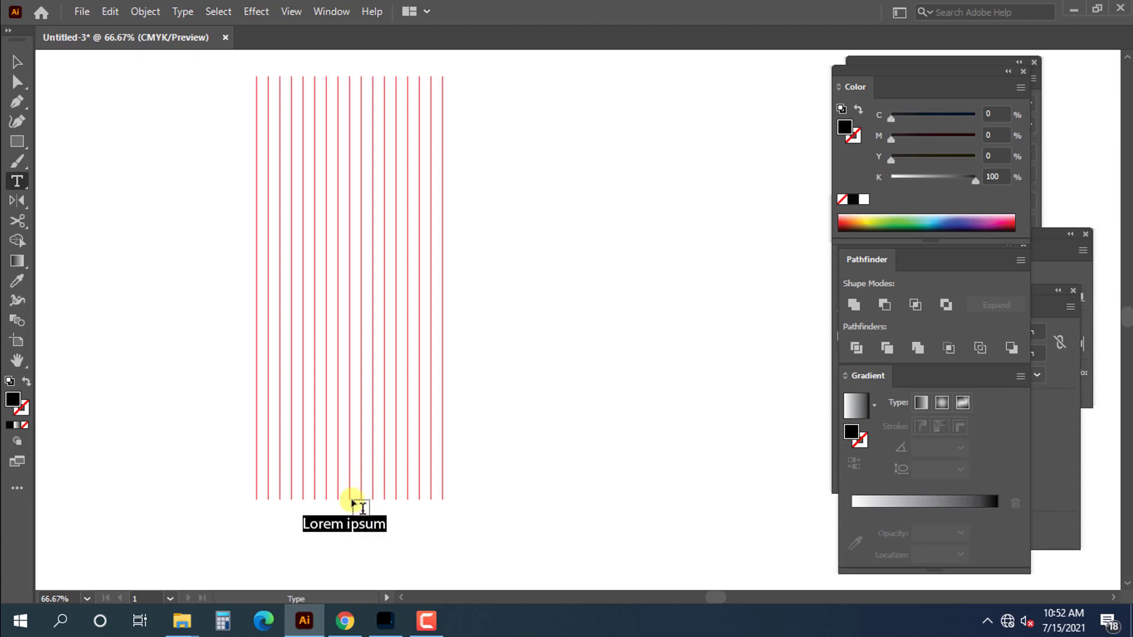
type("16 lin")
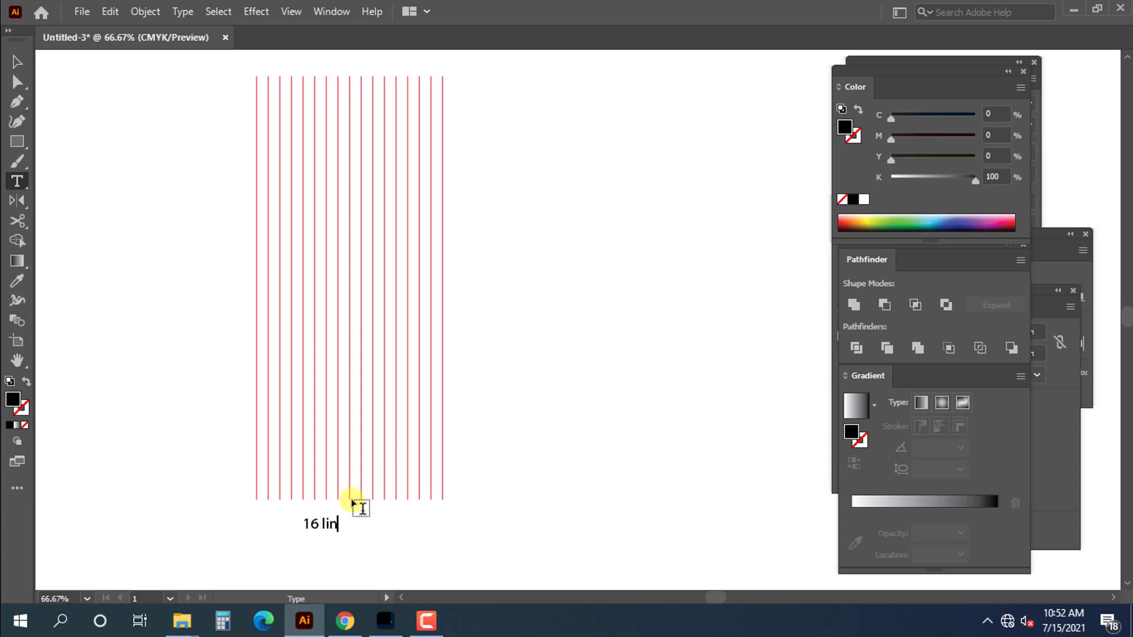
type("e")
key("Escape")
- Group the vertical lines again and rotate a copy of them by 45° about their centre
scroll(188, 304, "up", 2)
left_click_drag(189, 304, 621, 345)
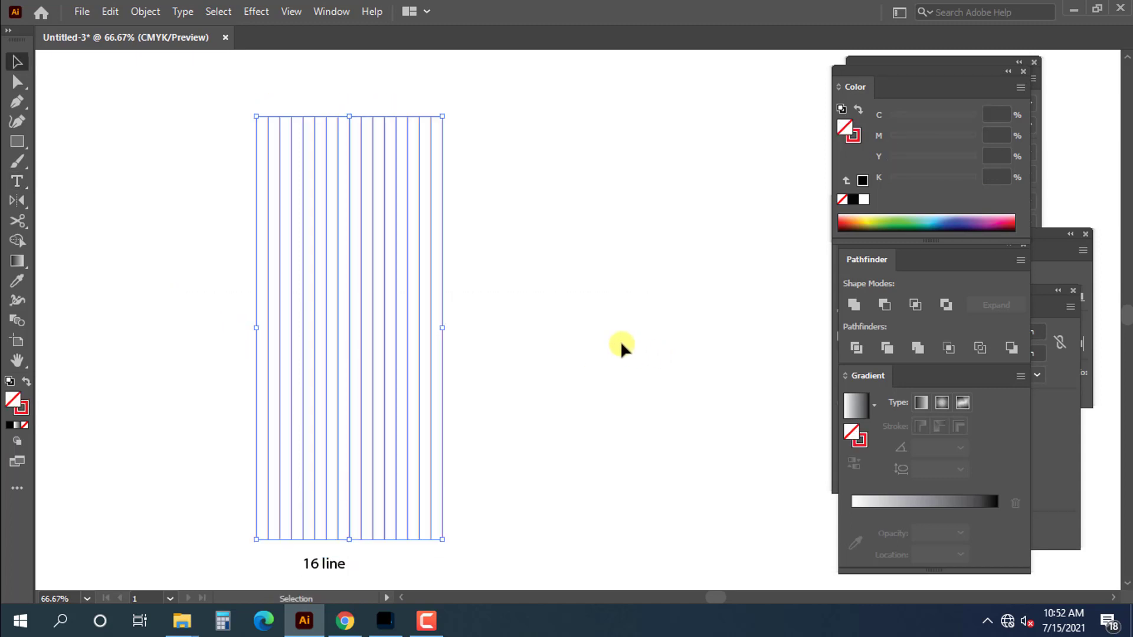
key("ctrl+g")
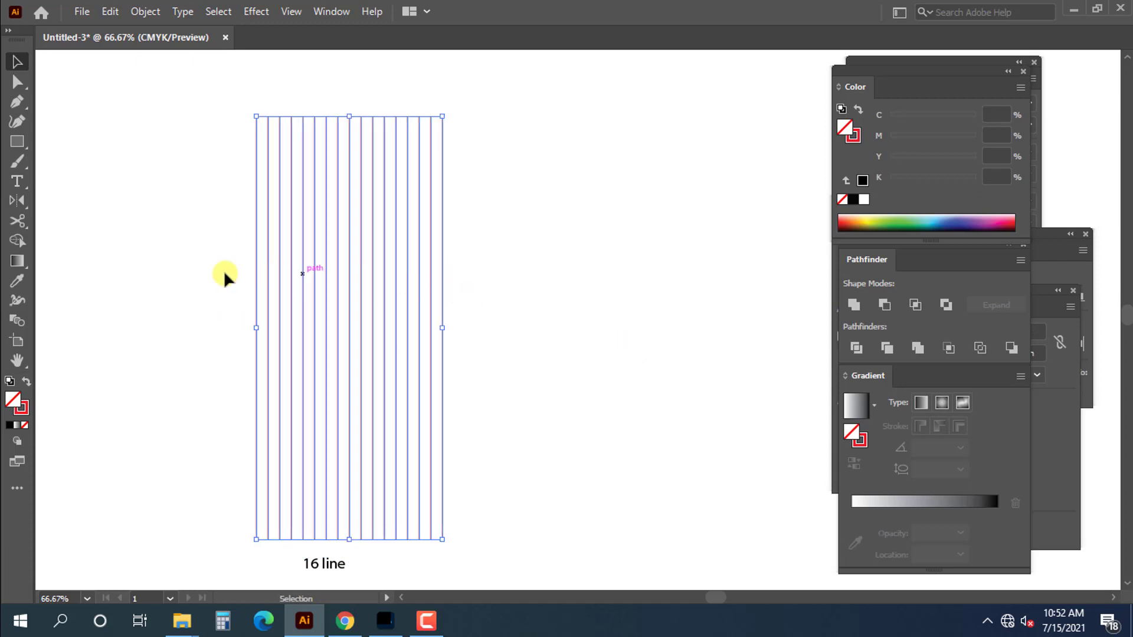
left_click(18, 202)
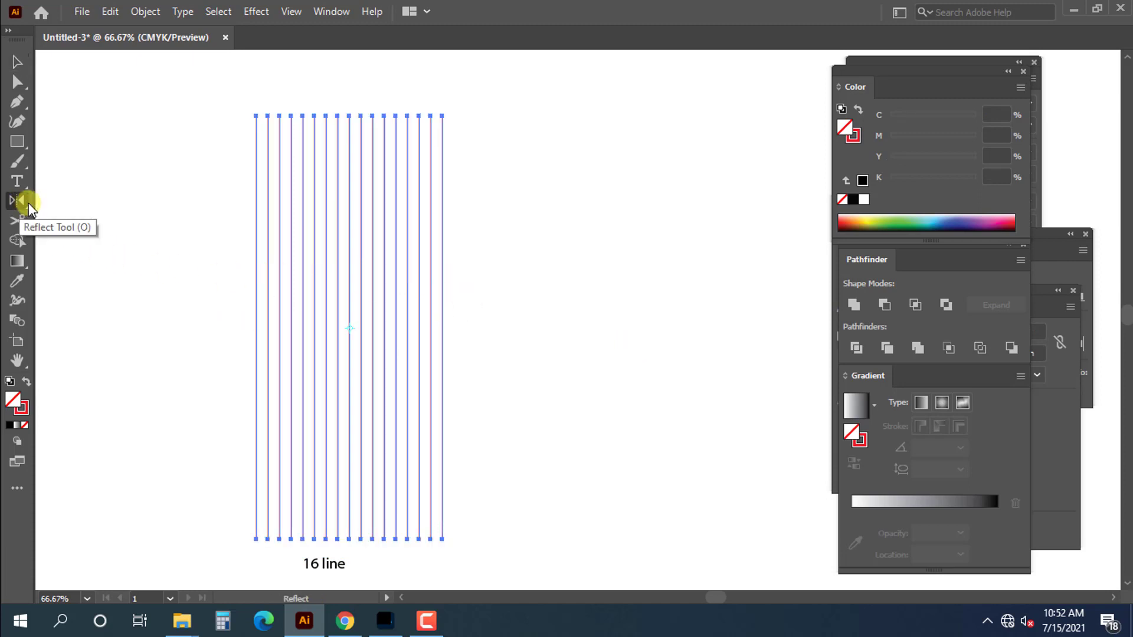
left_click(24, 204)
left_click(77, 201)
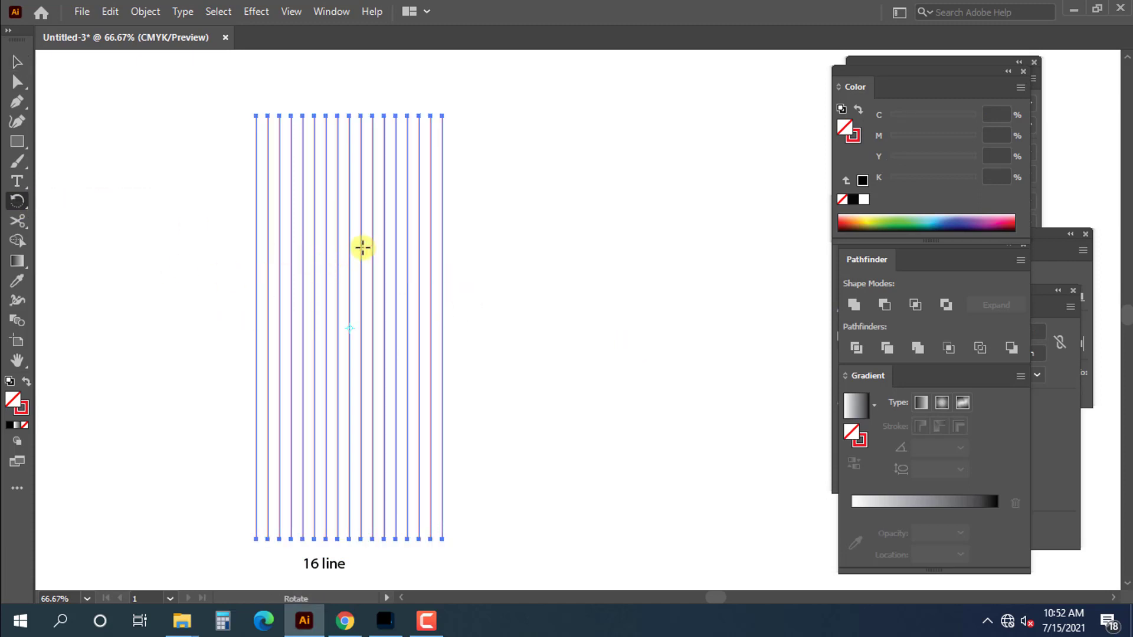
left_click(362, 246, "alt")
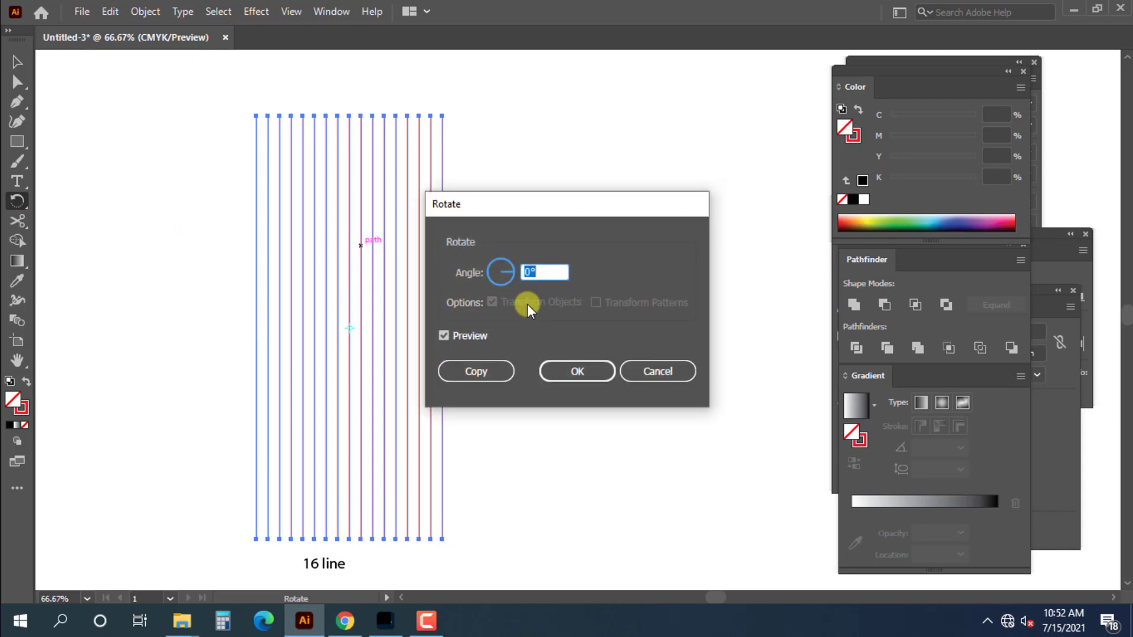
type("45")
key("Return")
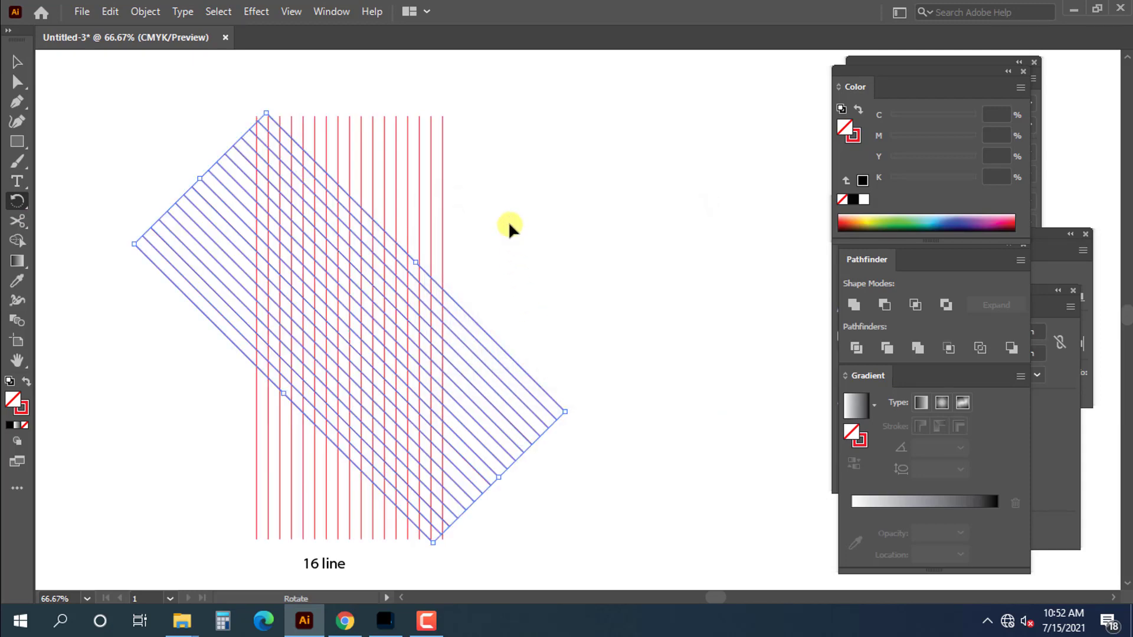
- Rotate another copy of the vertical line group by -45° about its centre
key("v")
left_click(460, 190)
left_click(433, 183)
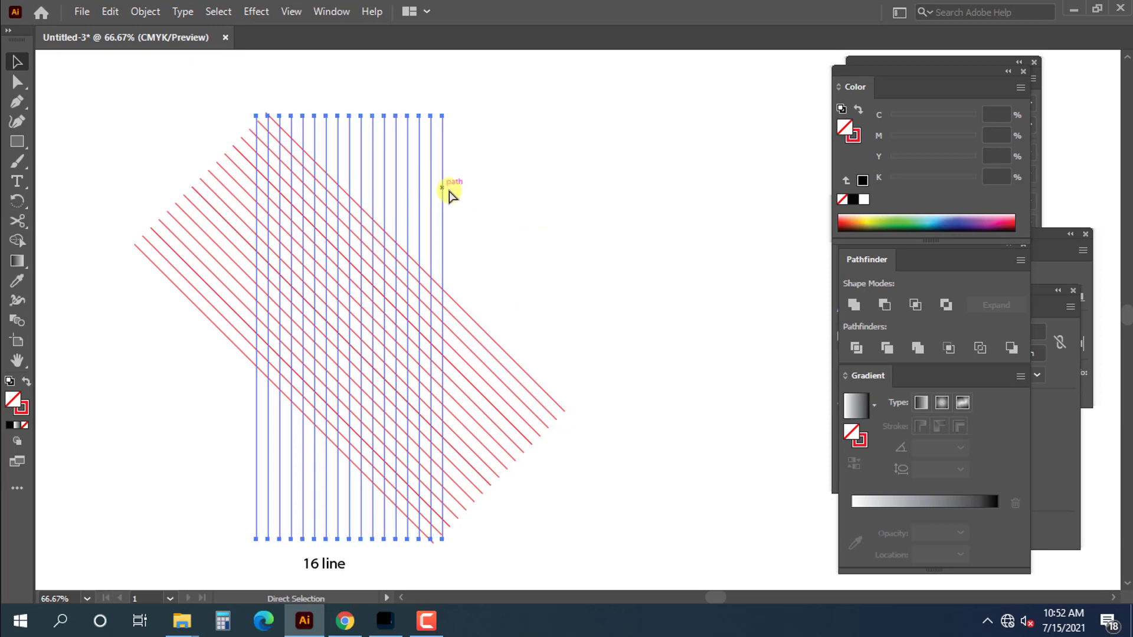
left_click(17, 200)
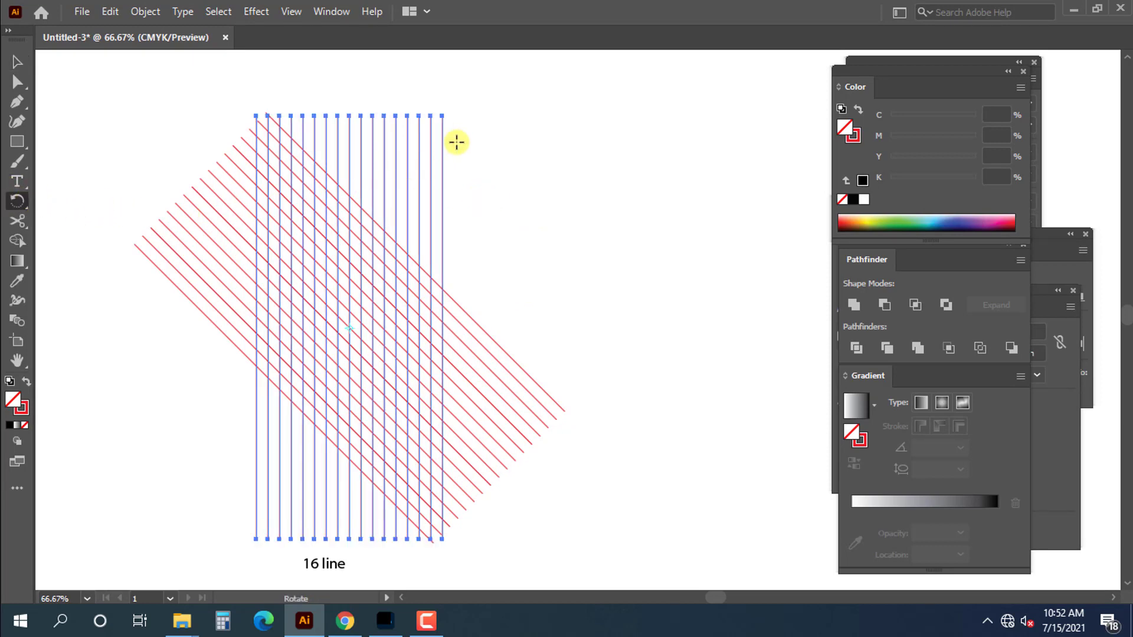
key("Return")
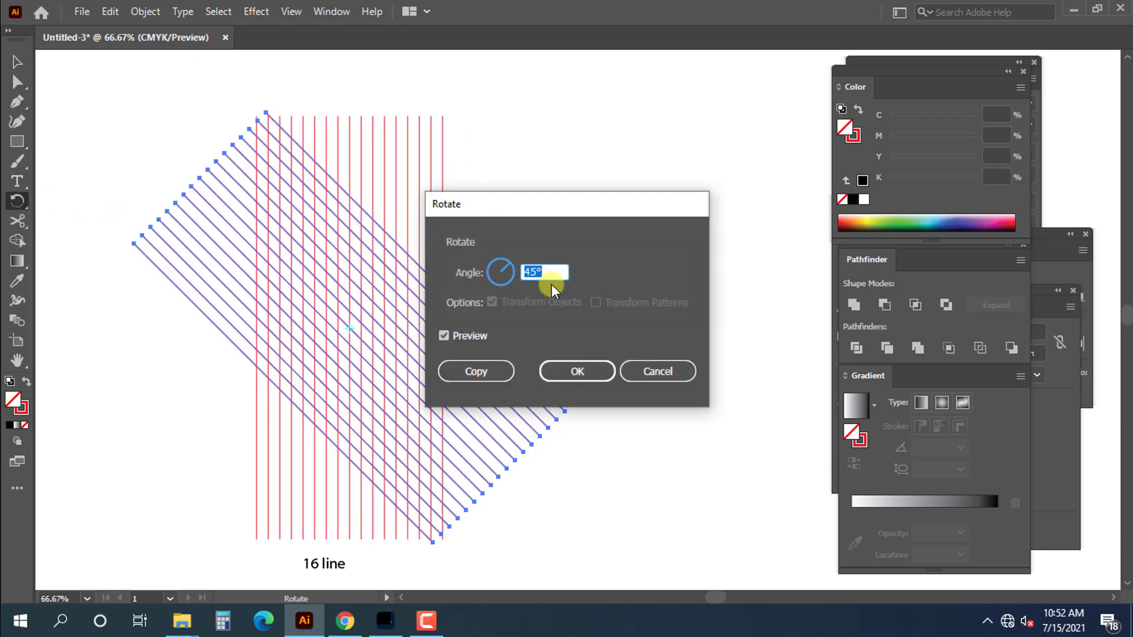
type("-45")
key("Return")
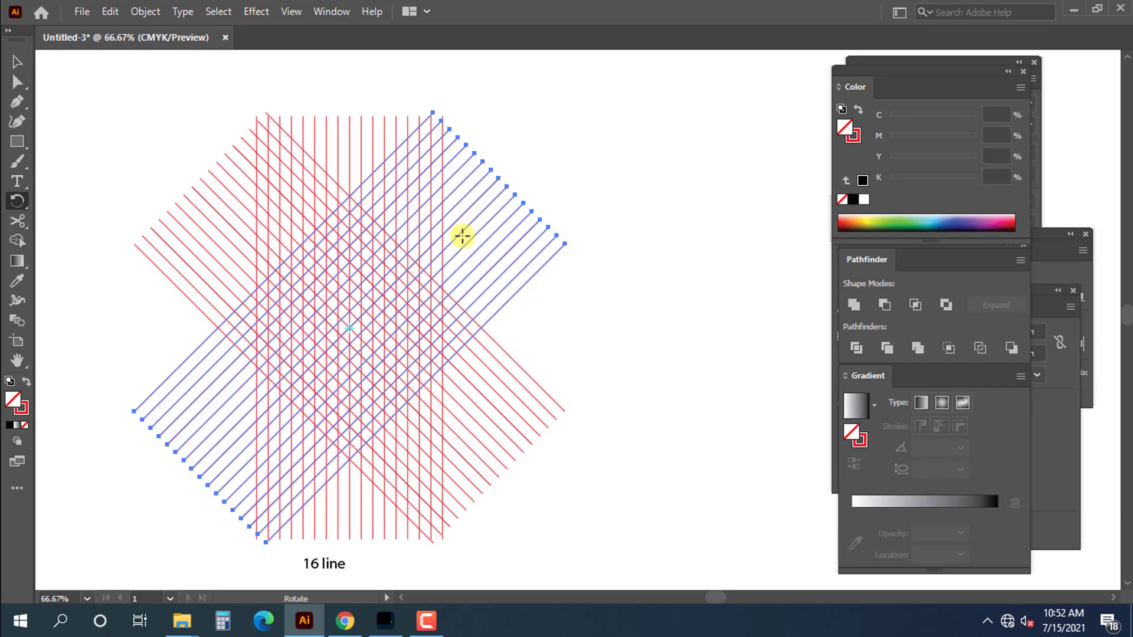
- Examine the overlapping pattern of the three line groups at closer range
key("v")
left_click_drag(147, 115, 461, 353)
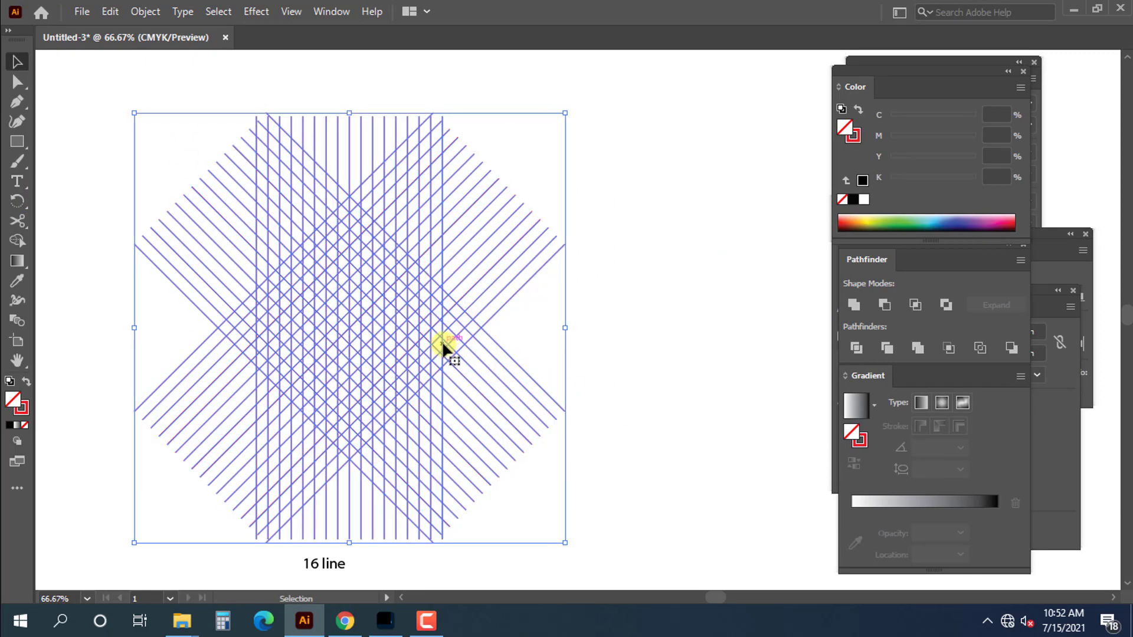
scroll(442, 341, "down", 1)
left_click_drag(335, 527, 349, 527)
key("ctrl+space")
left_click_drag(300, 277, 448, 324)
key("alt+space")
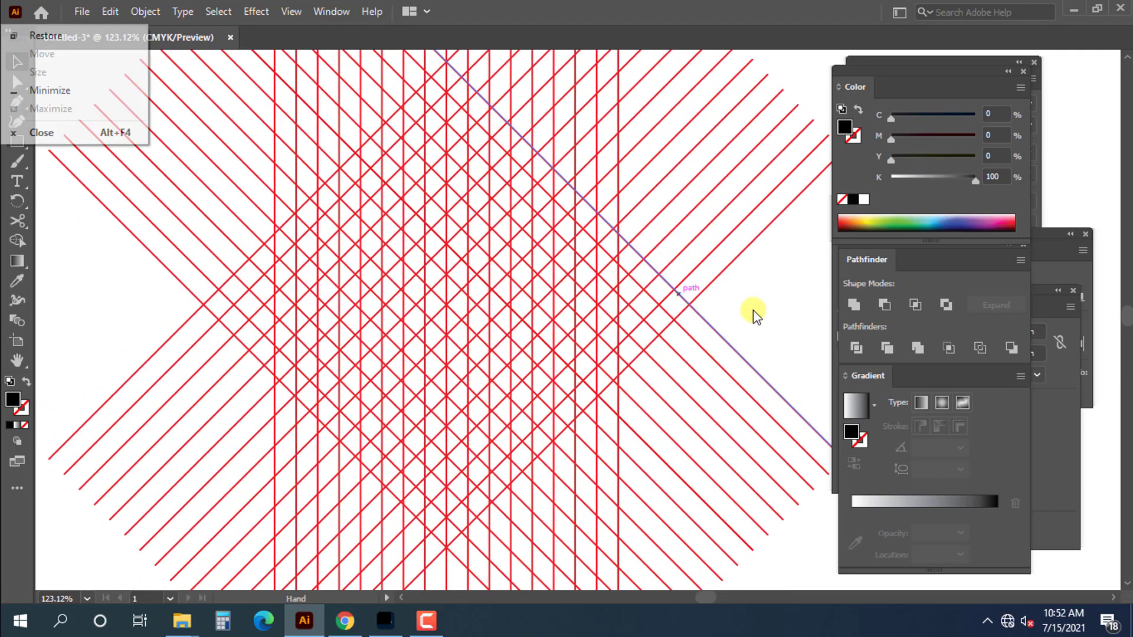
left_click(754, 311)
key("ctrl+space")
left_click(573, 331)
scroll(576, 330, "up", 2)
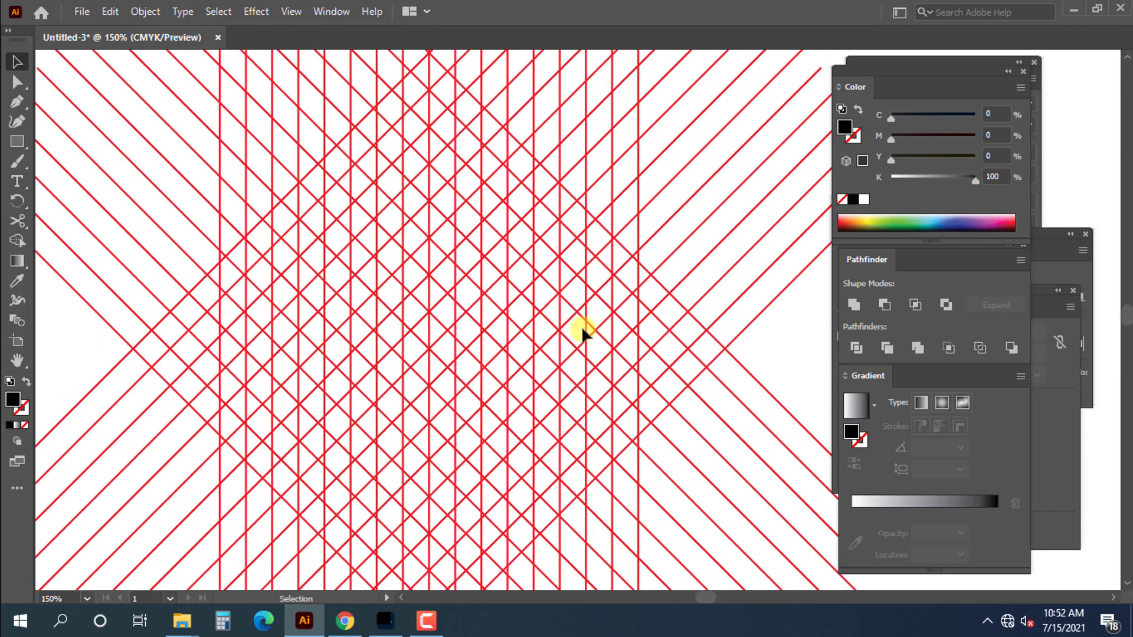
scroll(582, 327, "up", 1)
key("ctrl+minus")
scroll(590, 348, "down", 2)
key("ctrl+space")
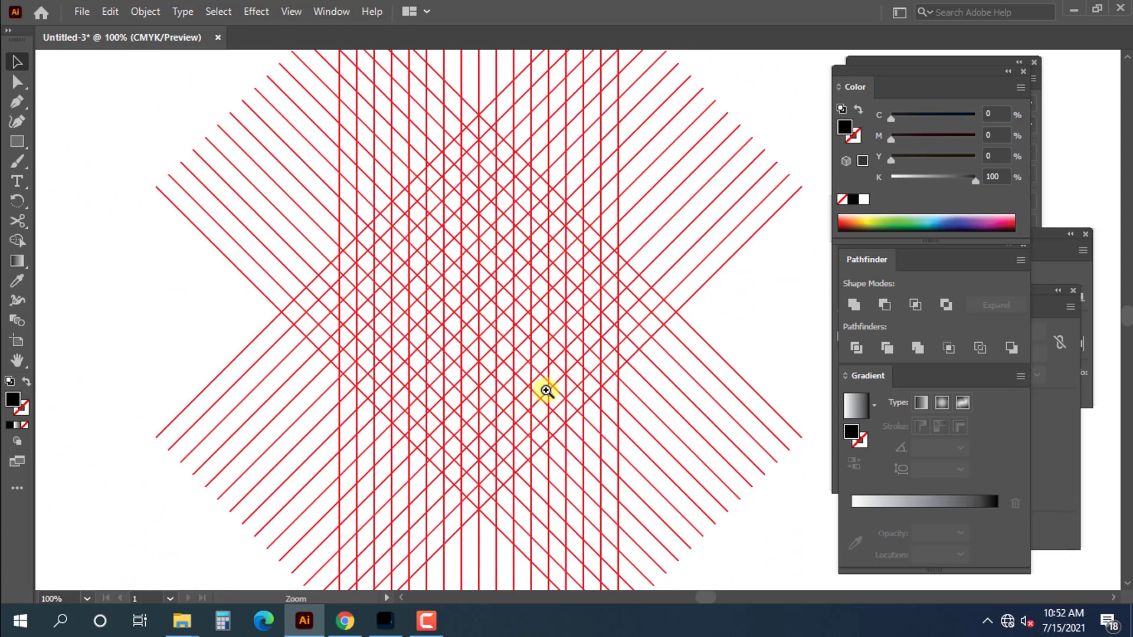
left_click_drag(539, 387, 542, 388)
scroll(663, 369, "right", 2)
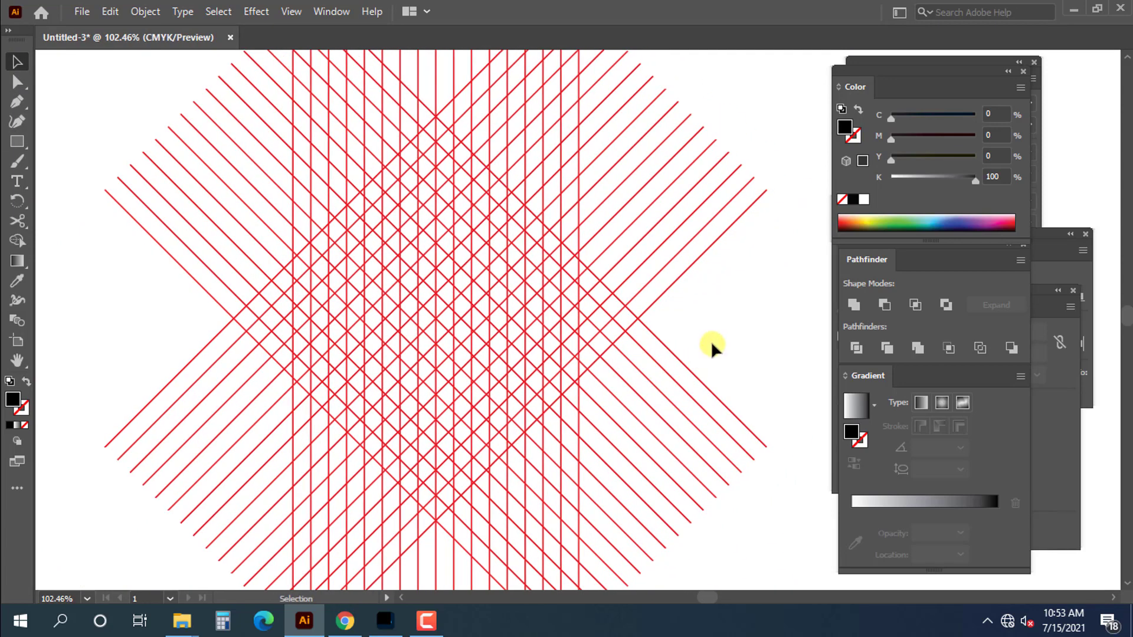
scroll(711, 340, "up", 1)
- Select all three line groups and merge the small cells near the pattern's left corner into a triangle with Shape Builder
left_click_drag(127, 152, 723, 451)
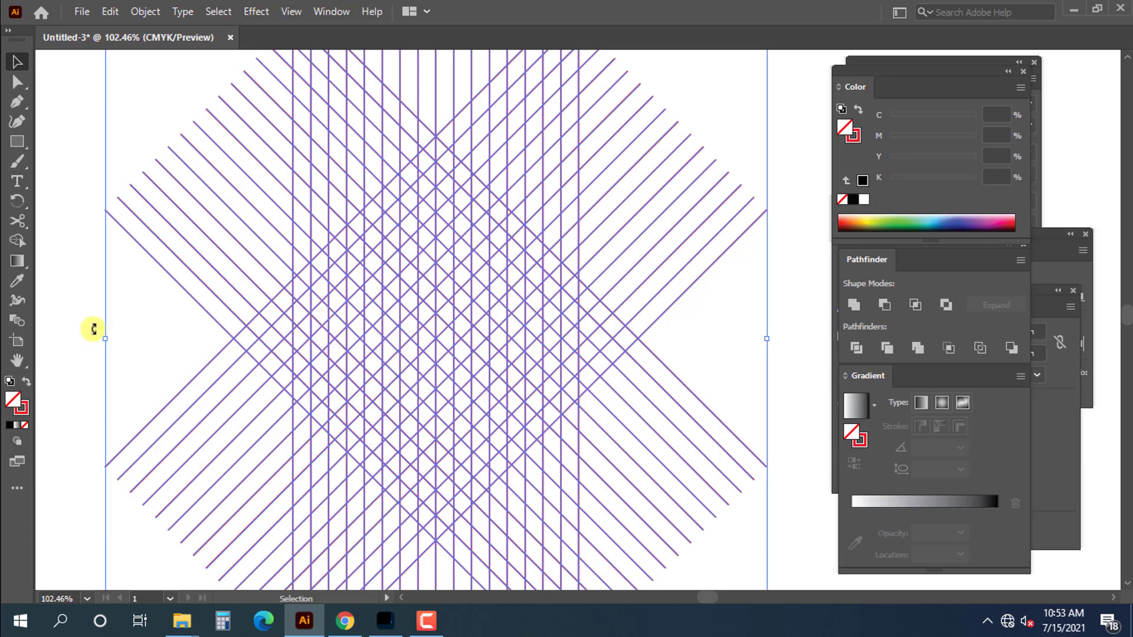
left_click(17, 241)
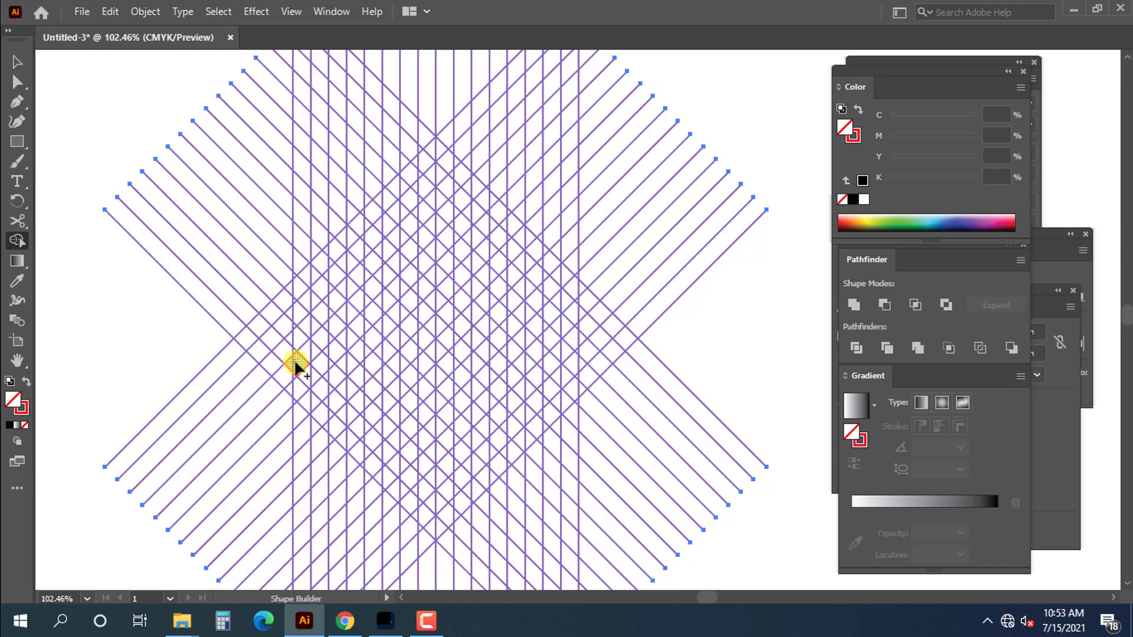
left_click_drag(297, 366, 320, 347)
mouse_move(324, 332)
left_mouse_down()
mouse_move(325, 386)
mouse_move(304, 372)
mouse_move(326, 402)
mouse_move(309, 362)
left_mouse_up()
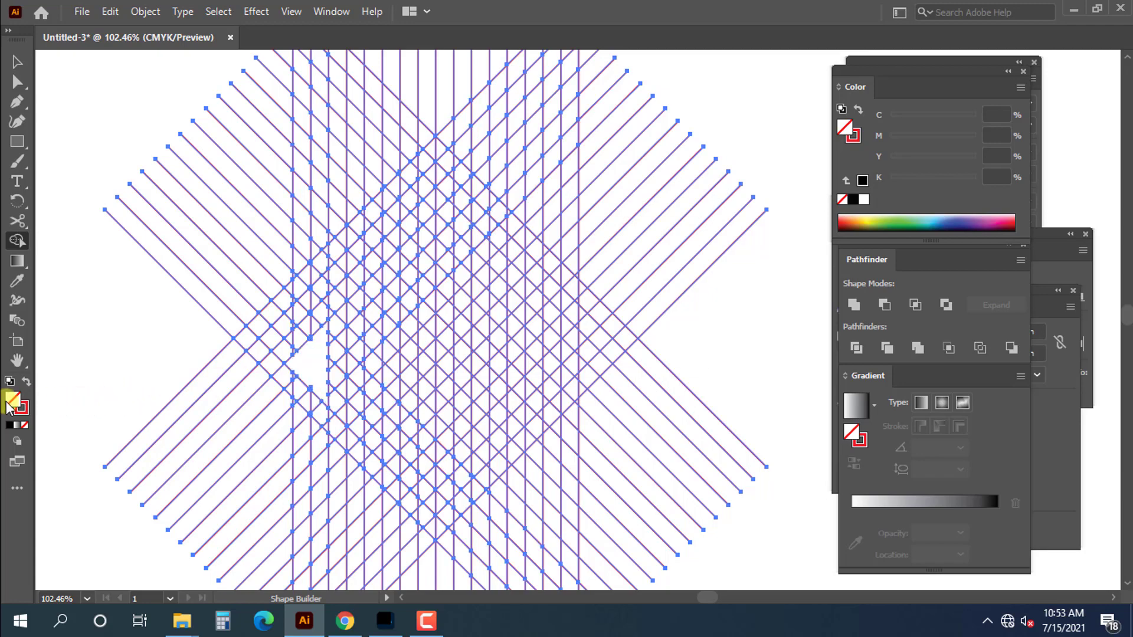
- Swap the red stroke colour with the empty fill and fill the merged triangle with the red
left_click(853, 136)
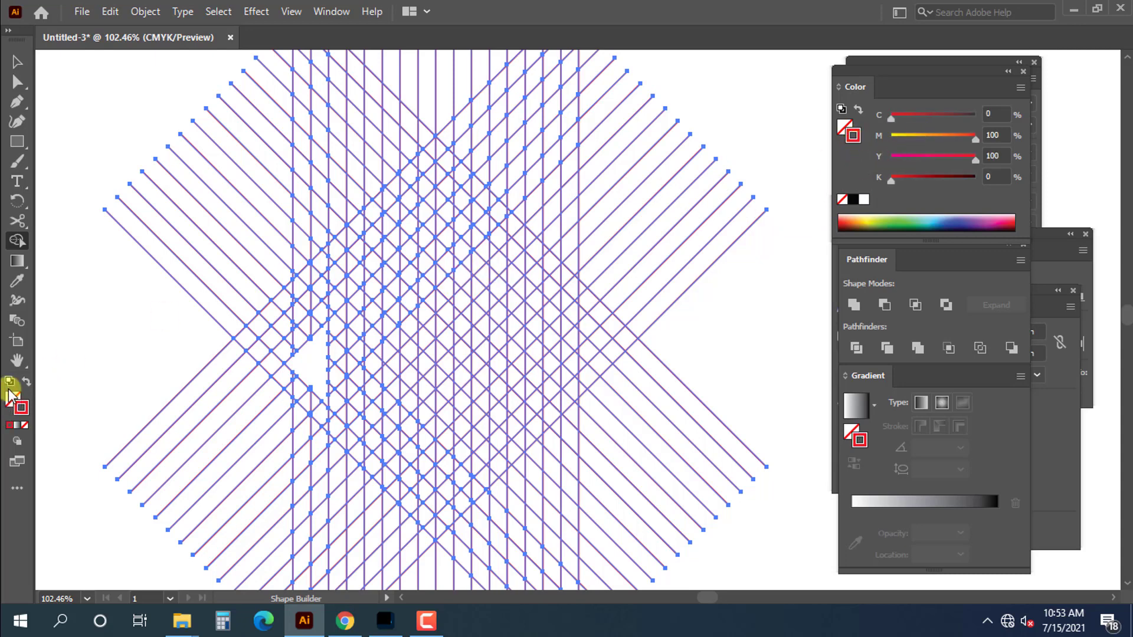
left_click(26, 382)
left_click(304, 365)
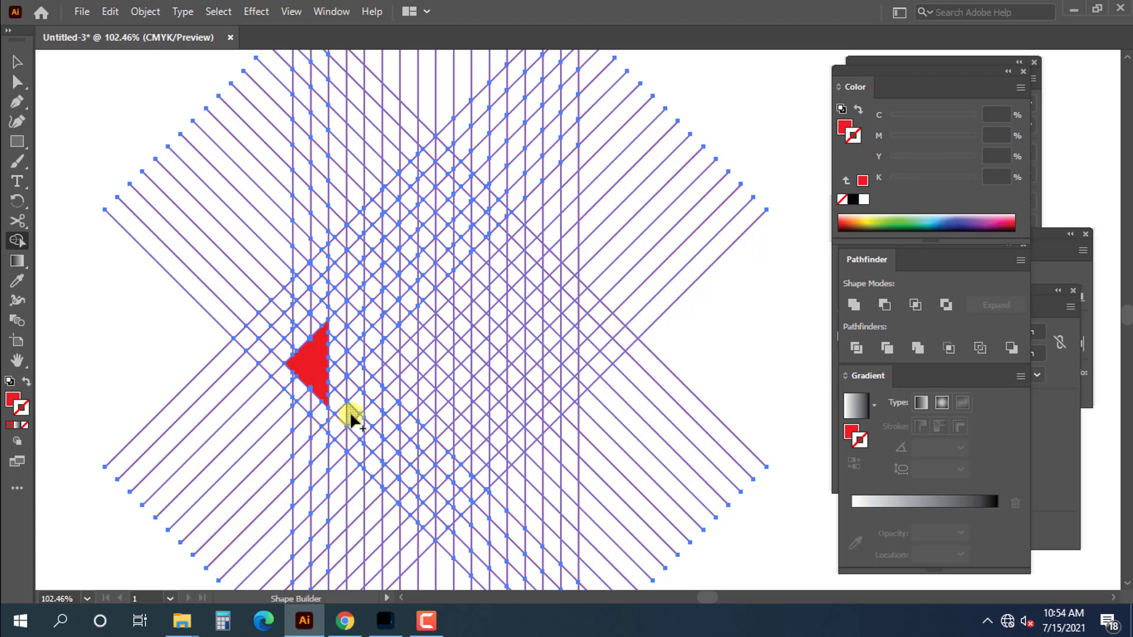
- Merge the cells beside the red triangle with Shape Builder into a red arch with a short leg, a diagonal top and a long vertical leg
mouse_move(352, 420)
left_mouse_down()
mouse_move(357, 305)
mouse_move(362, 440)
mouse_move(363, 312)
left_mouse_up()
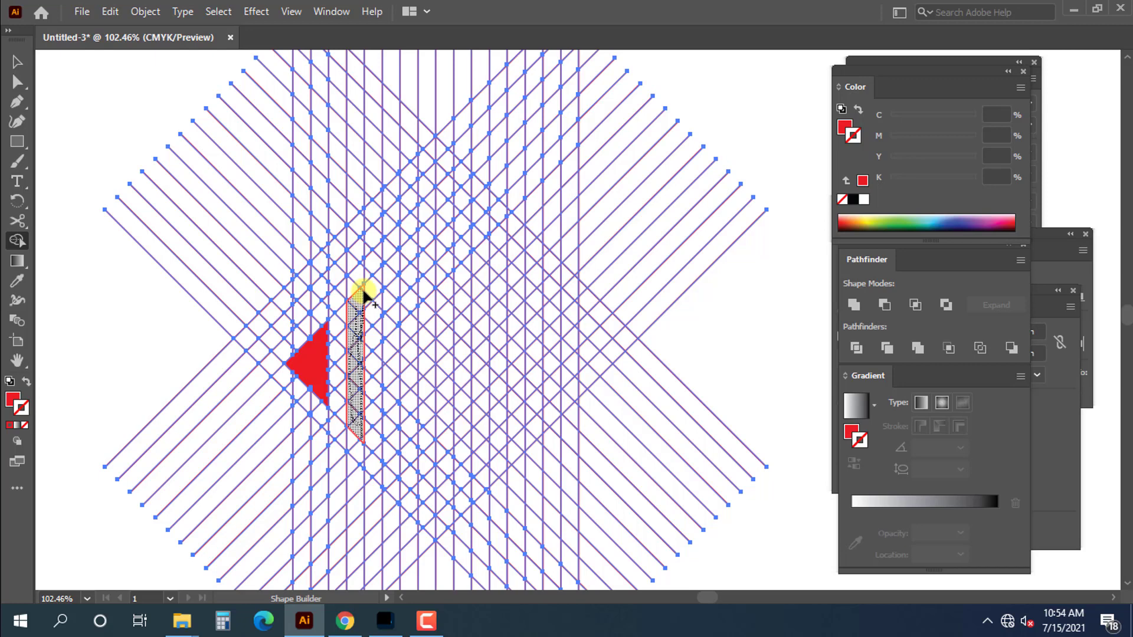
mouse_move(363, 293)
left_mouse_down()
mouse_move(374, 280)
mouse_move(360, 289)
mouse_move(373, 287)
mouse_move(370, 310)
left_mouse_up()
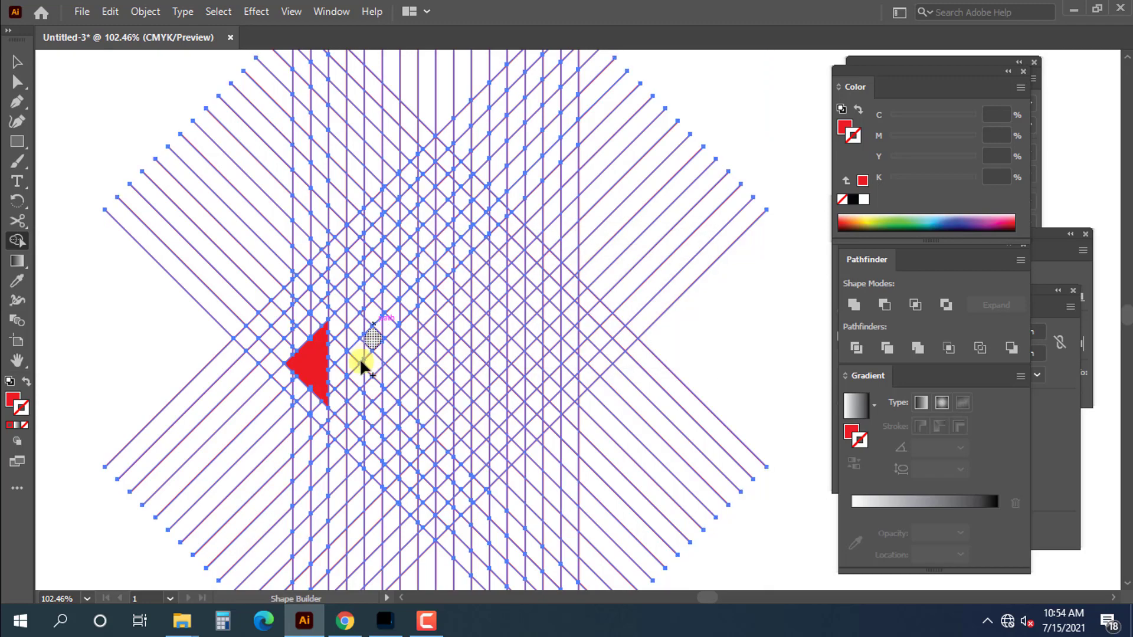
mouse_move(359, 422)
left_mouse_down()
mouse_move(363, 310)
mouse_move(363, 416)
mouse_move(355, 324)
mouse_move(378, 283)
mouse_move(358, 298)
mouse_move(390, 282)
mouse_move(409, 252)
mouse_move(379, 288)
mouse_move(416, 253)
left_mouse_up()
mouse_move(408, 255)
left_mouse_down()
mouse_move(421, 245)
mouse_move(444, 260)
left_mouse_up()
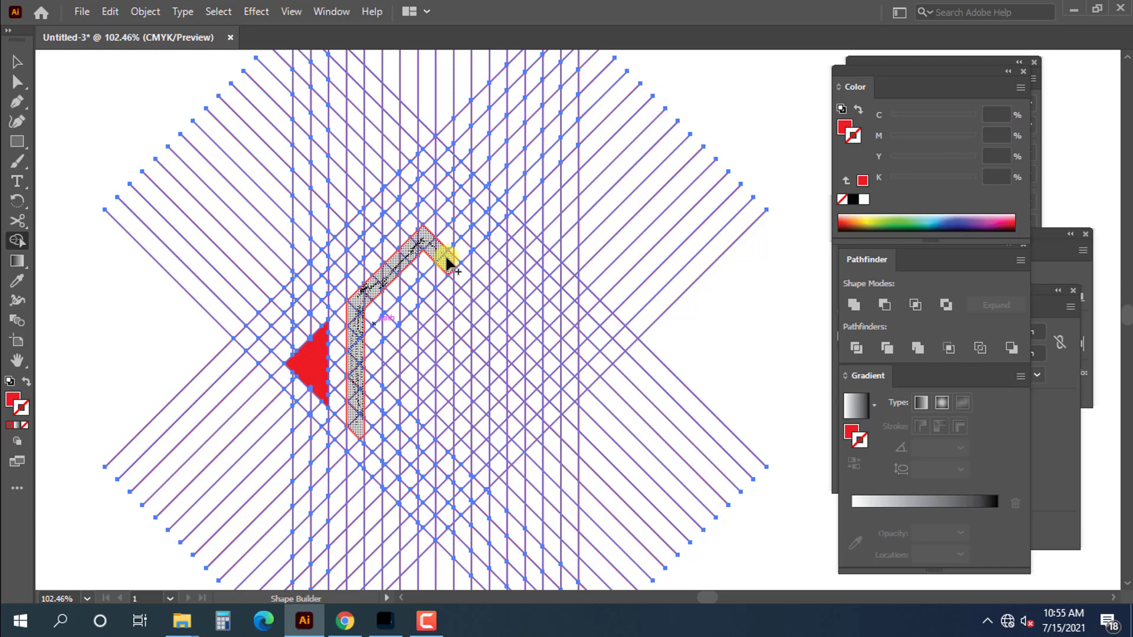
mouse_move(446, 260)
left_mouse_down()
mouse_move(448, 287)
mouse_move(448, 264)
mouse_move(450, 449)
left_mouse_up()
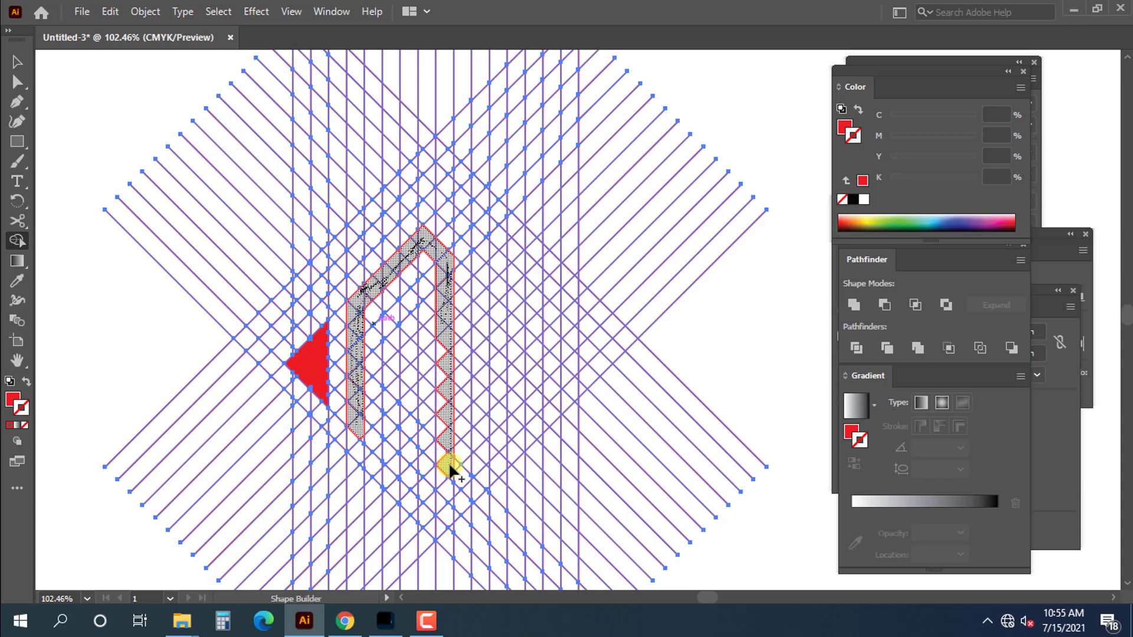
left_click_drag(448, 477, 450, 484)
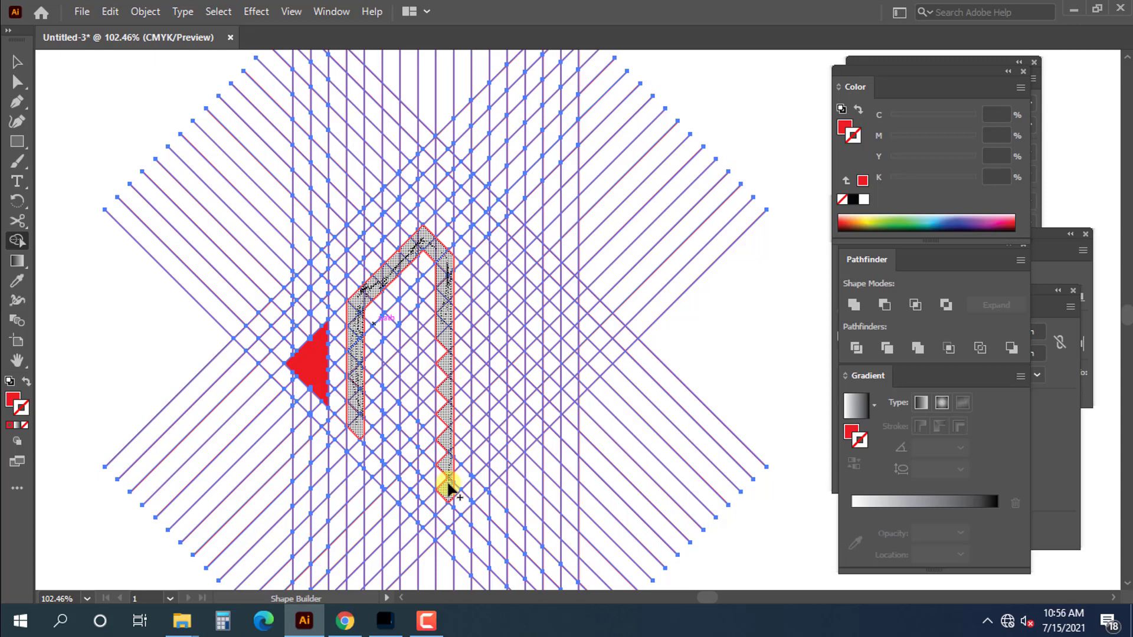
mouse_move(448, 490)
left_mouse_down()
mouse_move(444, 324)
mouse_move(451, 526)
mouse_move(421, 468)
mouse_move(421, 480)
mouse_move(427, 426)
mouse_move(433, 455)
mouse_move(424, 396)
mouse_move(420, 432)
mouse_move(429, 352)
mouse_move(430, 390)
mouse_move(422, 260)
mouse_move(425, 301)
mouse_move(433, 258)
mouse_move(432, 271)
mouse_move(431, 253)
mouse_move(416, 248)
mouse_move(371, 286)
mouse_move(377, 431)
mouse_move(362, 426)
mouse_move(374, 447)
mouse_move(362, 388)
mouse_move(367, 309)
mouse_move(362, 328)
mouse_move(370, 298)
mouse_move(426, 253)
mouse_move(406, 263)
mouse_move(430, 254)
mouse_move(443, 272)
mouse_move(436, 354)
left_mouse_up()
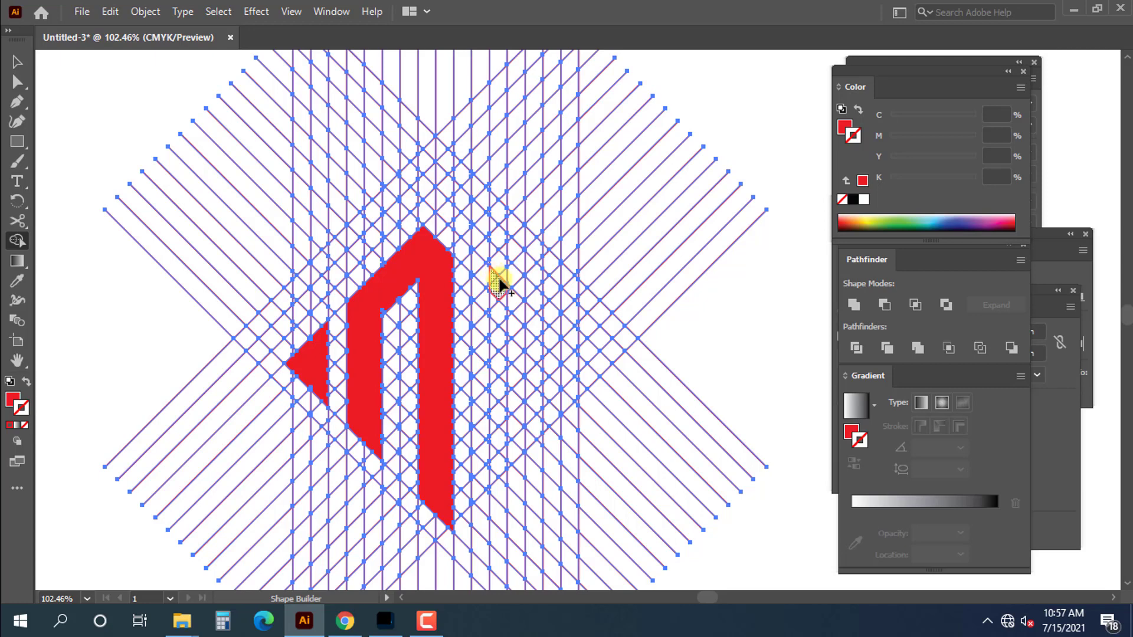
- Merge the cells on the pattern's right side into a red right-pointing chevron with Shape Builder, then deselect the artwork
left_click_drag(501, 288, 571, 361)
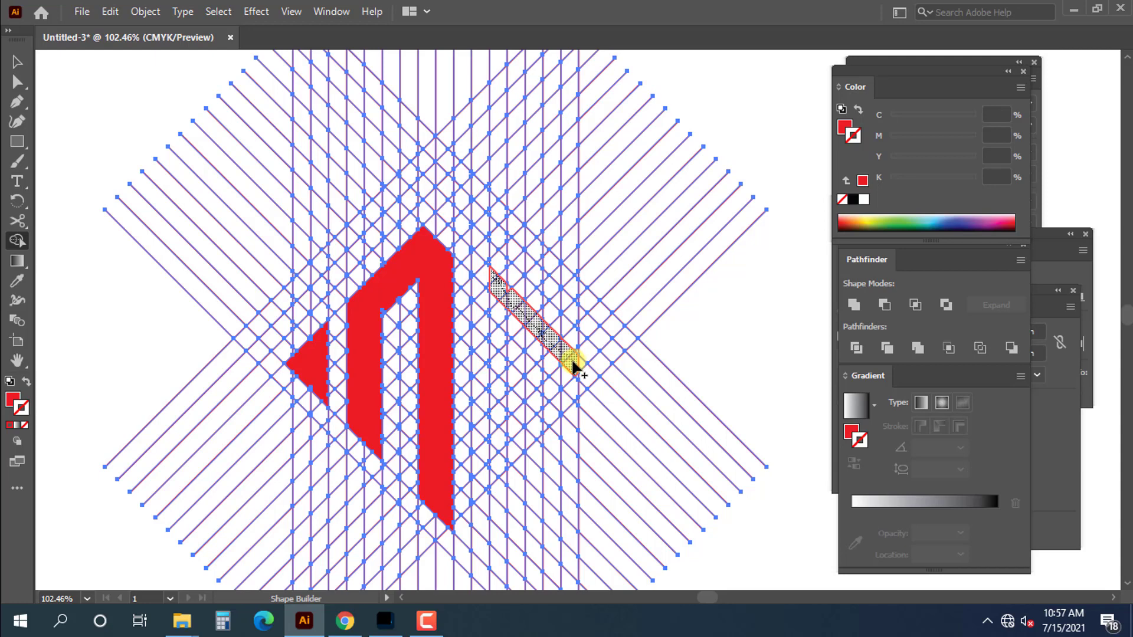
mouse_move(571, 361)
left_mouse_down()
mouse_move(584, 372)
mouse_move(567, 370)
mouse_move(577, 389)
mouse_move(561, 396)
mouse_move(570, 376)
mouse_move(554, 379)
mouse_move(537, 430)
mouse_move(543, 388)
mouse_move(514, 433)
mouse_move(537, 421)
mouse_move(481, 488)
mouse_move(476, 466)
mouse_move(514, 435)
mouse_move(488, 457)
mouse_move(506, 463)
mouse_move(490, 471)
mouse_move(511, 425)
mouse_move(486, 445)
mouse_move(562, 374)
mouse_move(496, 302)
mouse_move(537, 329)
mouse_move(505, 290)
mouse_move(513, 314)
mouse_move(501, 315)
mouse_move(520, 335)
mouse_move(571, 376)
mouse_move(519, 315)
mouse_move(577, 372)
mouse_move(476, 474)
mouse_move(499, 454)
left_mouse_up()
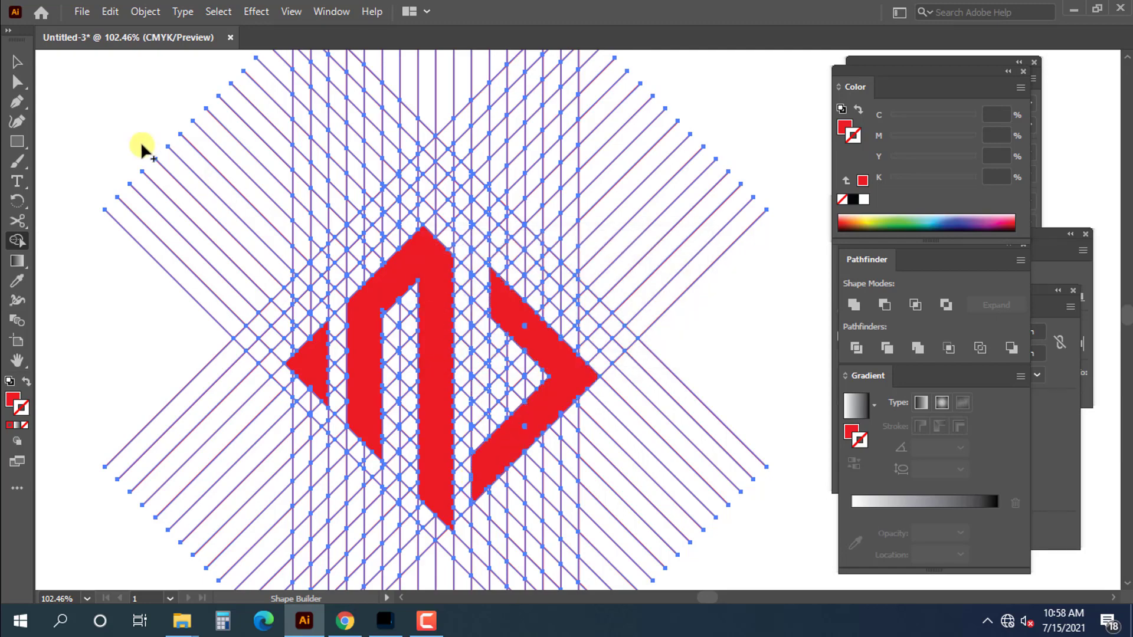
key("a")
left_click(97, 95)
key("ctrl+1")
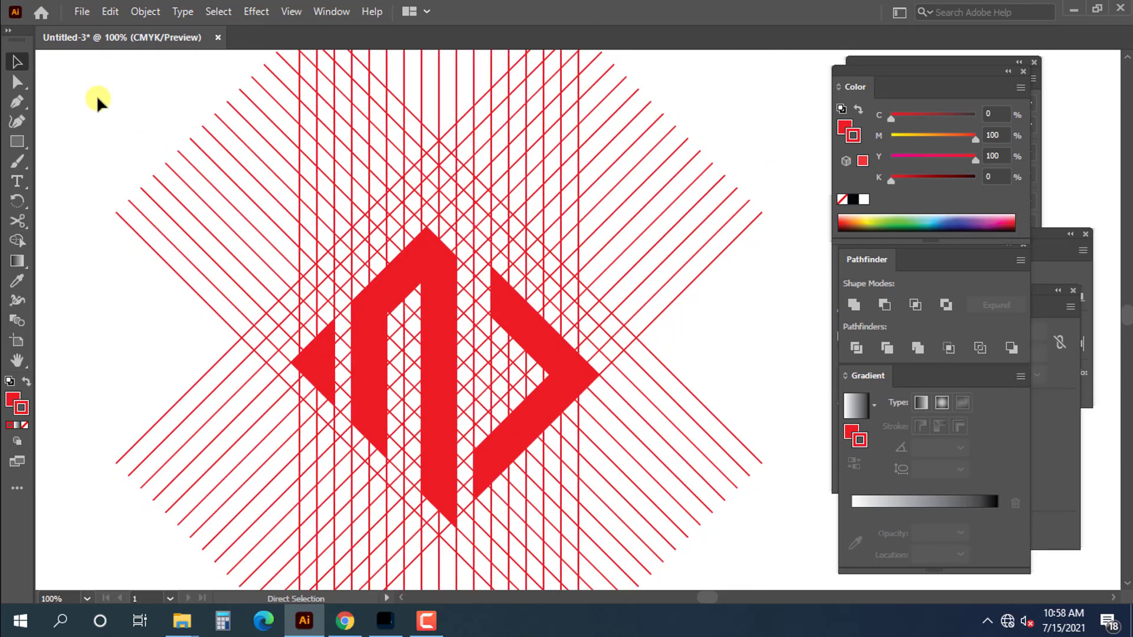
key("ctrl+minus")
left_click_drag(319, 212, 187, 208)
key("alt+space")
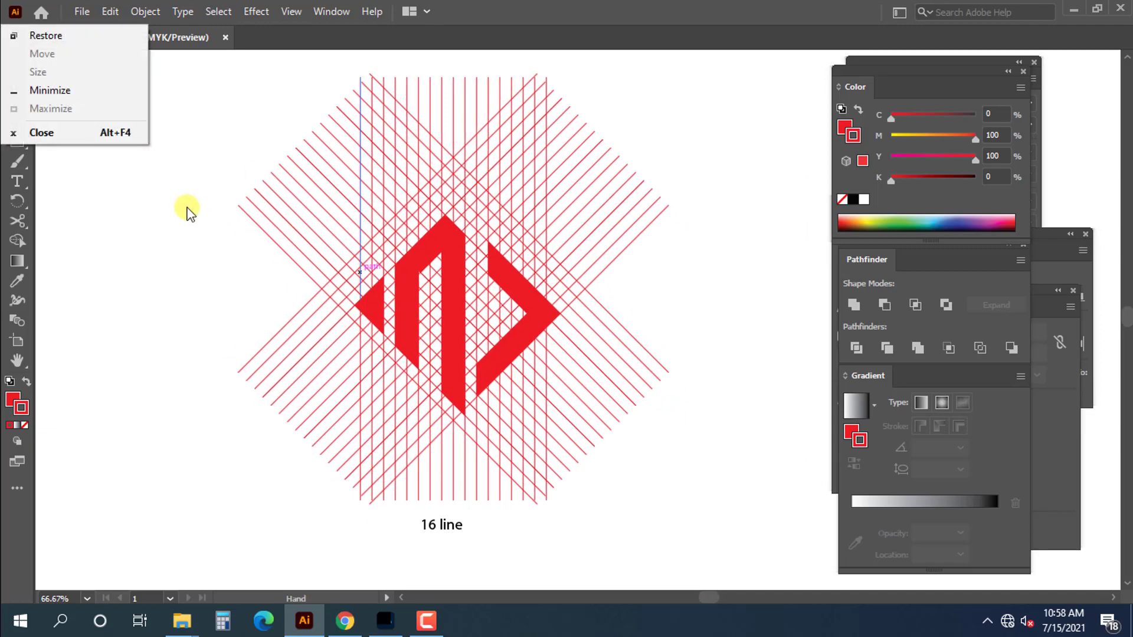